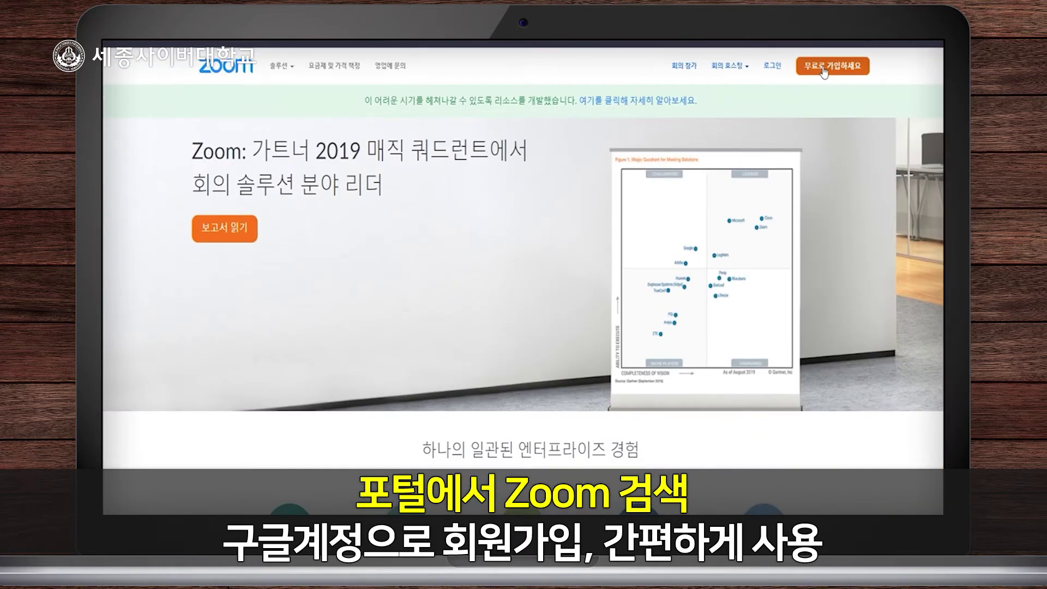
Open Zoom's free sign-up page from the orange 무료로 가입하세요 button on zoom.us
click(824, 67)
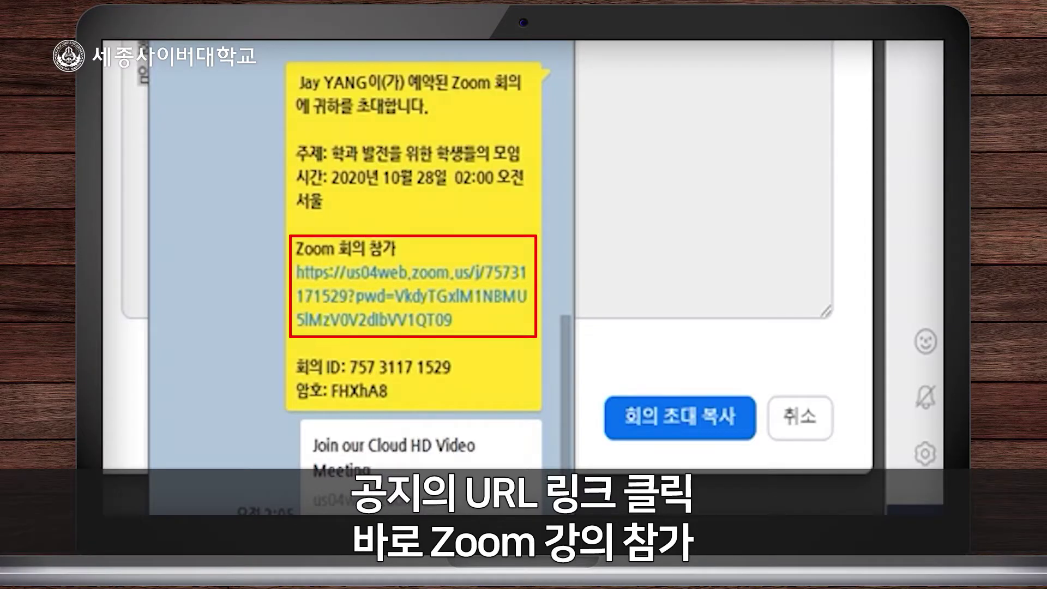
Open the class meeting link from the invitation and let the browser launch Zoom Meetings
click(423, 308)
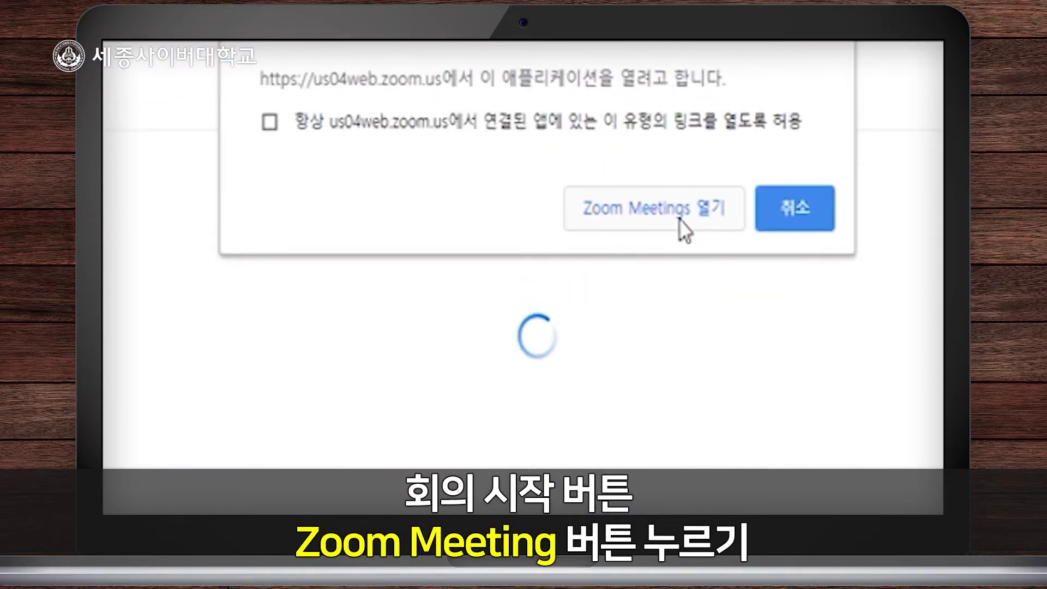
click(681, 221)
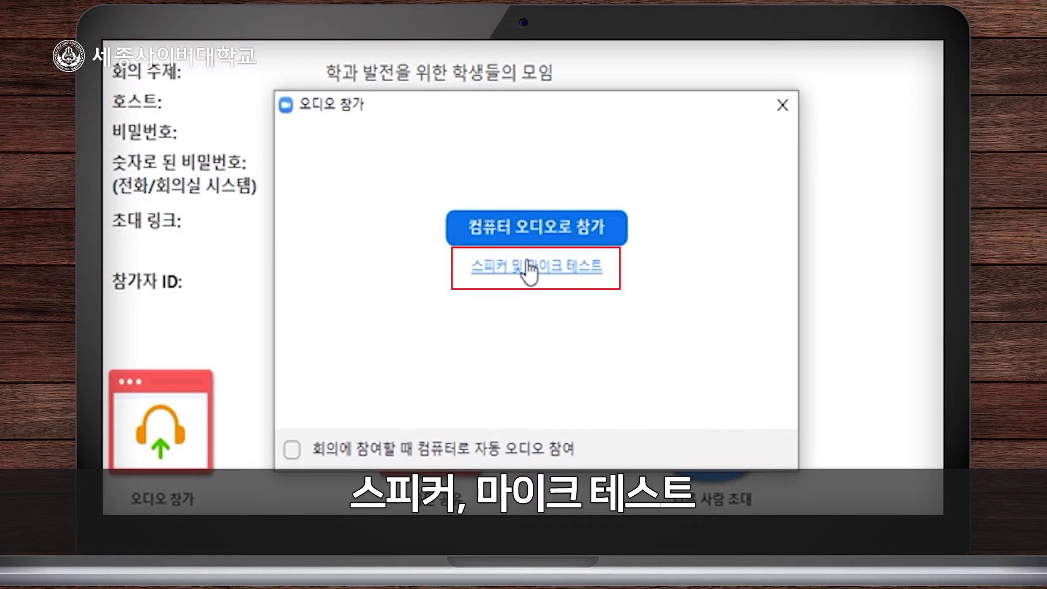
Run the speaker and microphone test, confirming the ringtone and the microphone playback are both heard
click(528, 266)
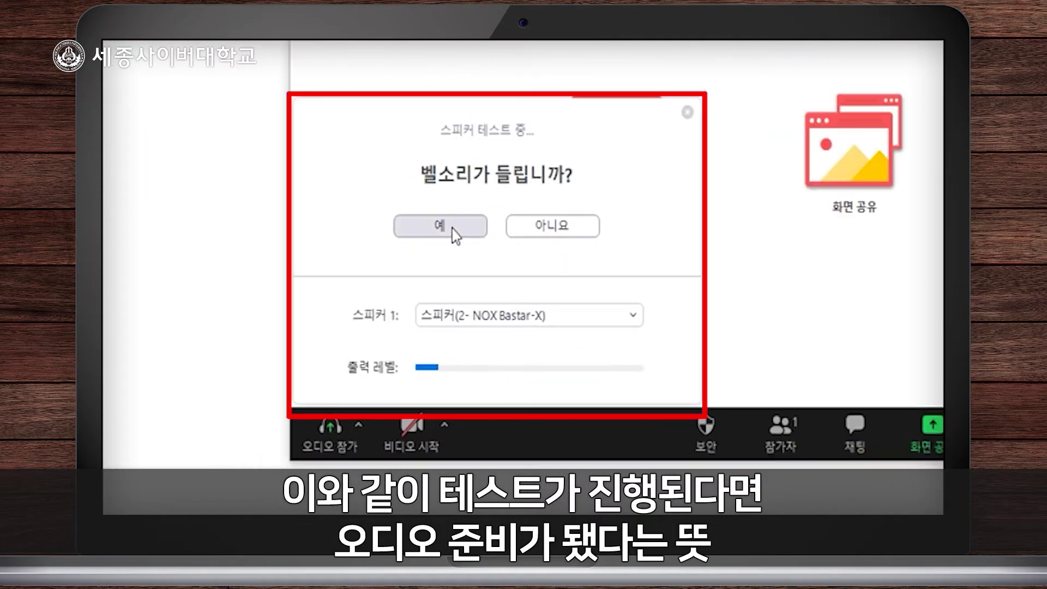
click(453, 228)
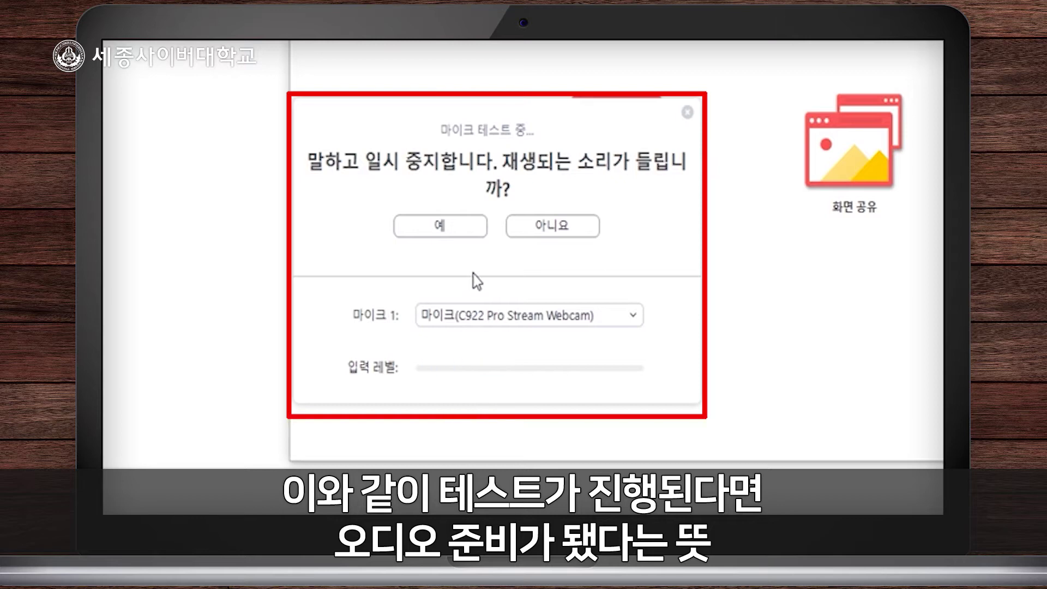
click(463, 229)
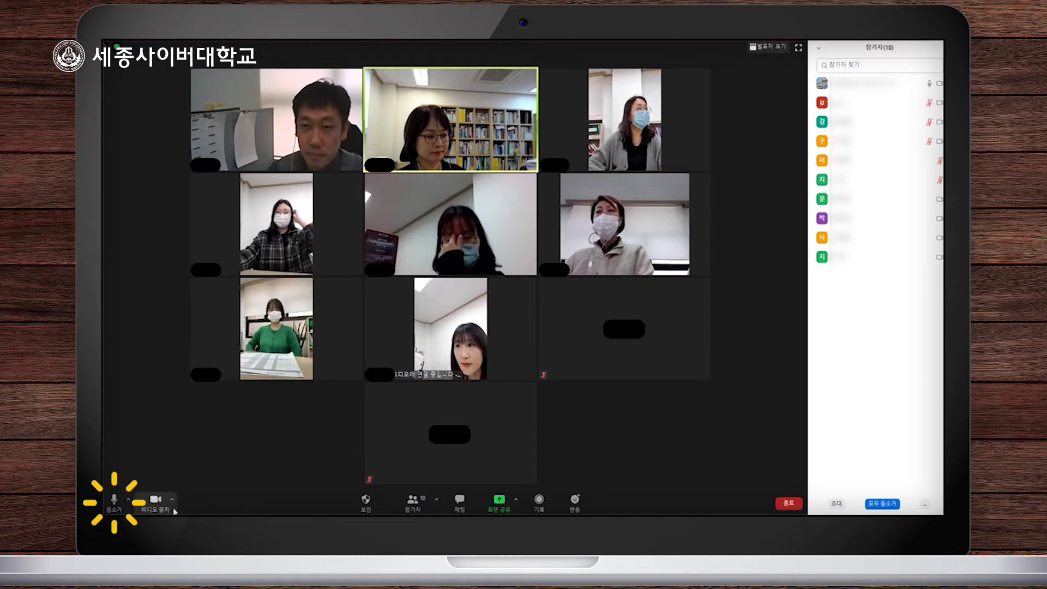
Check the available microphone and speaker devices, then mute your own microphone
click(130, 499)
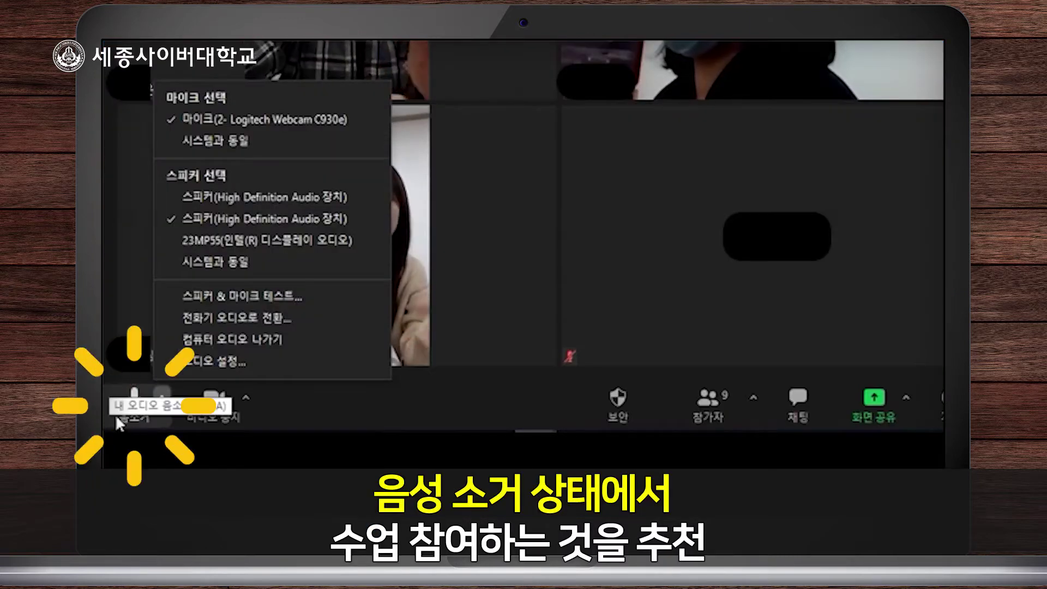
click(135, 417)
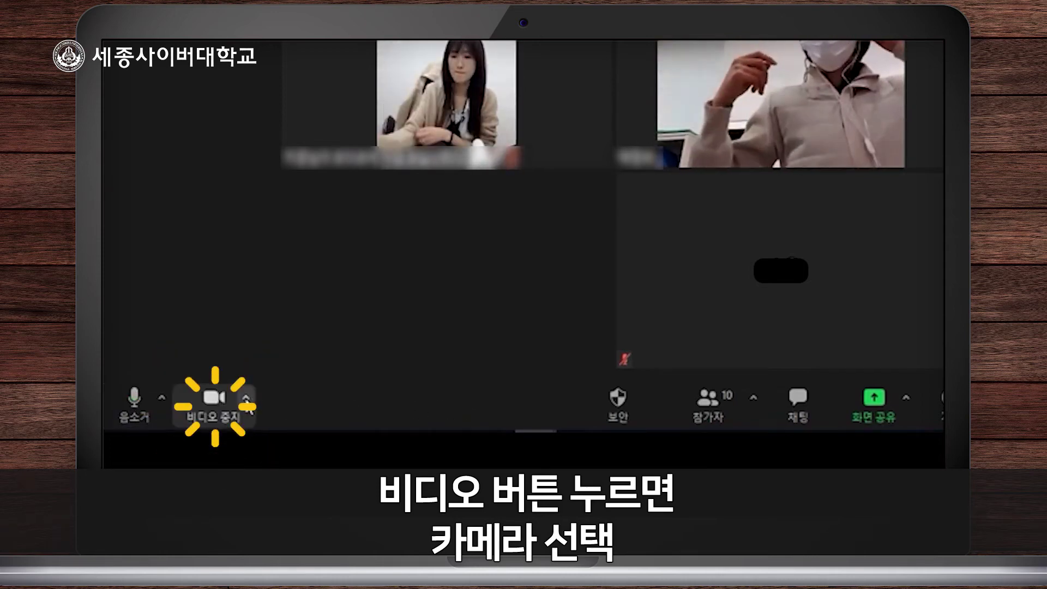
Preview the Golden Gate, grass and Earth virtual backgrounds, then set the background back to None
click(246, 400)
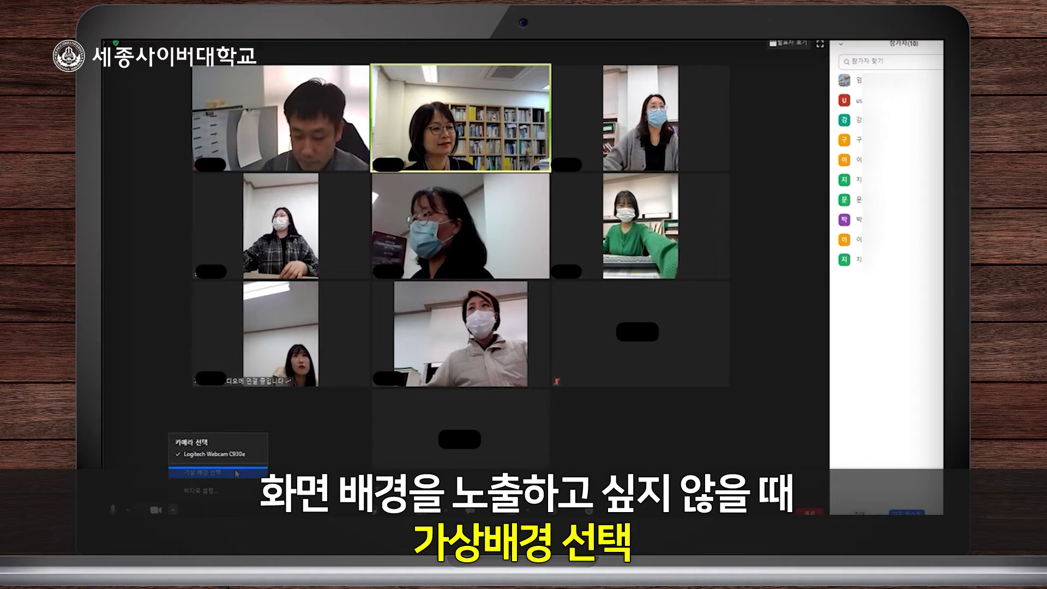
click(361, 327)
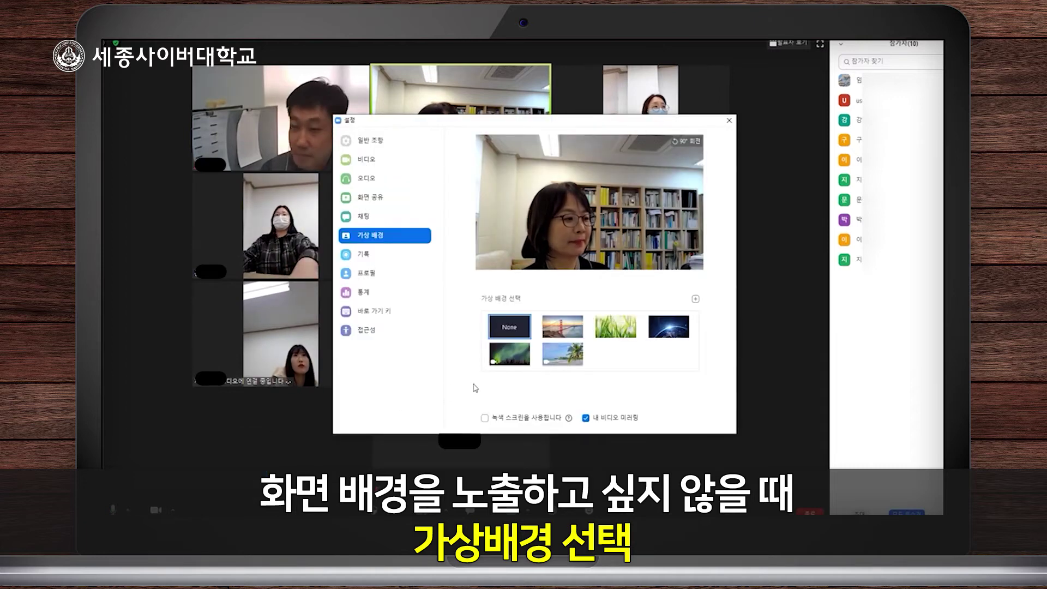
click(567, 330)
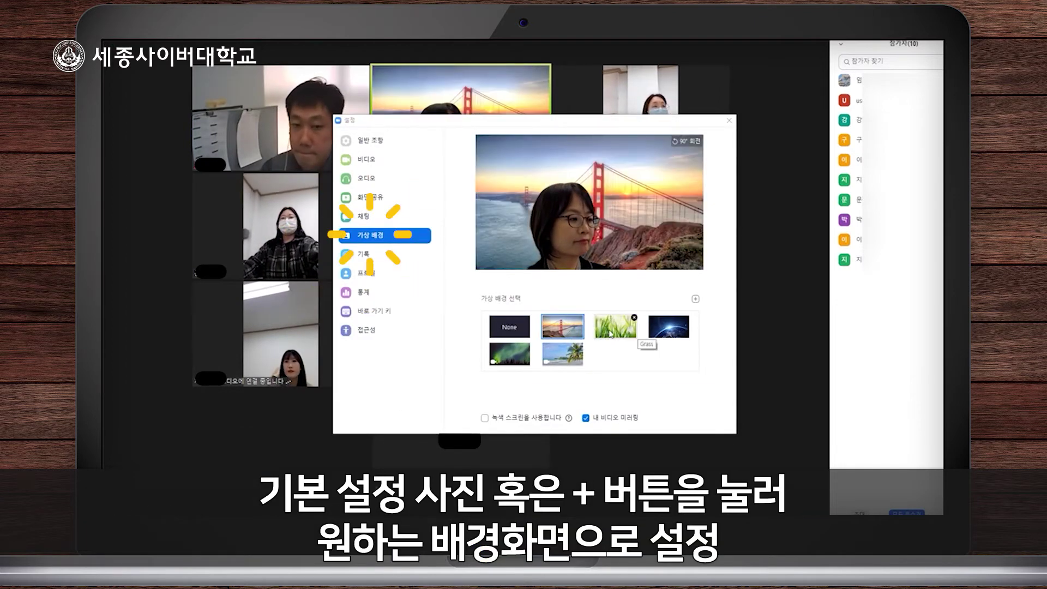
click(615, 331)
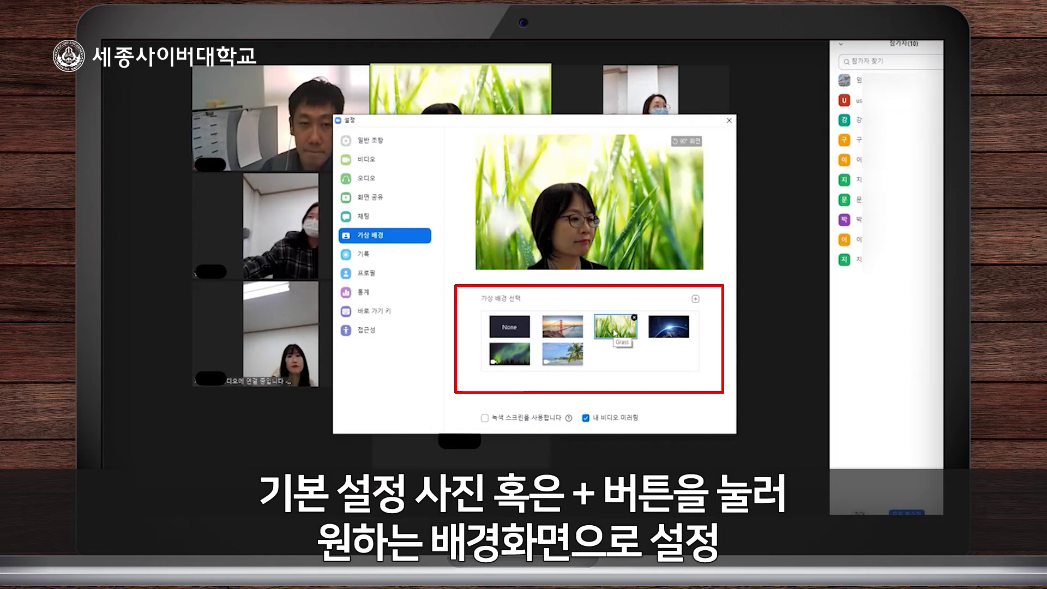
click(663, 334)
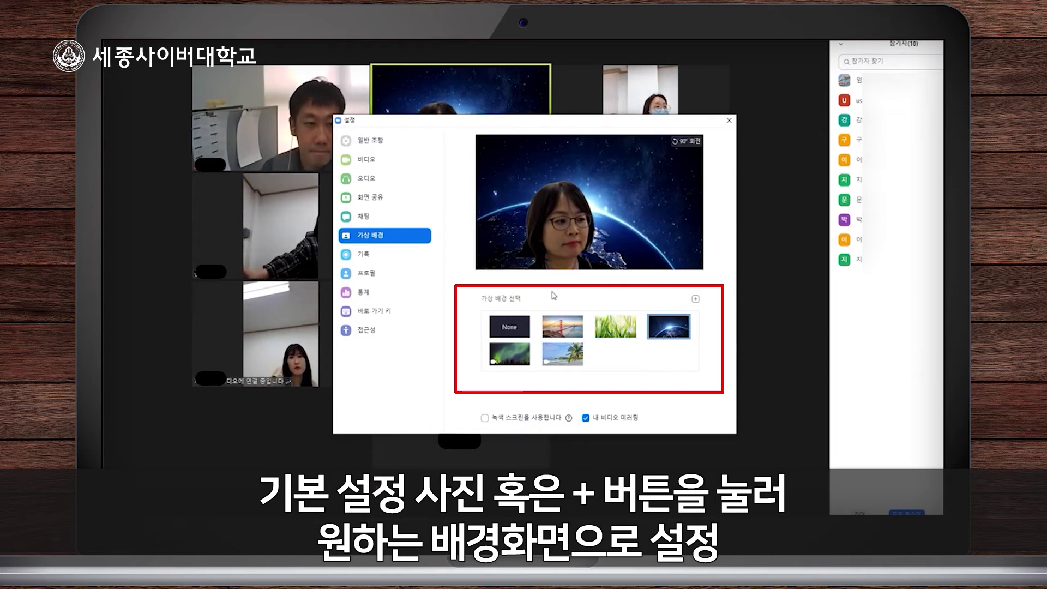
click(510, 332)
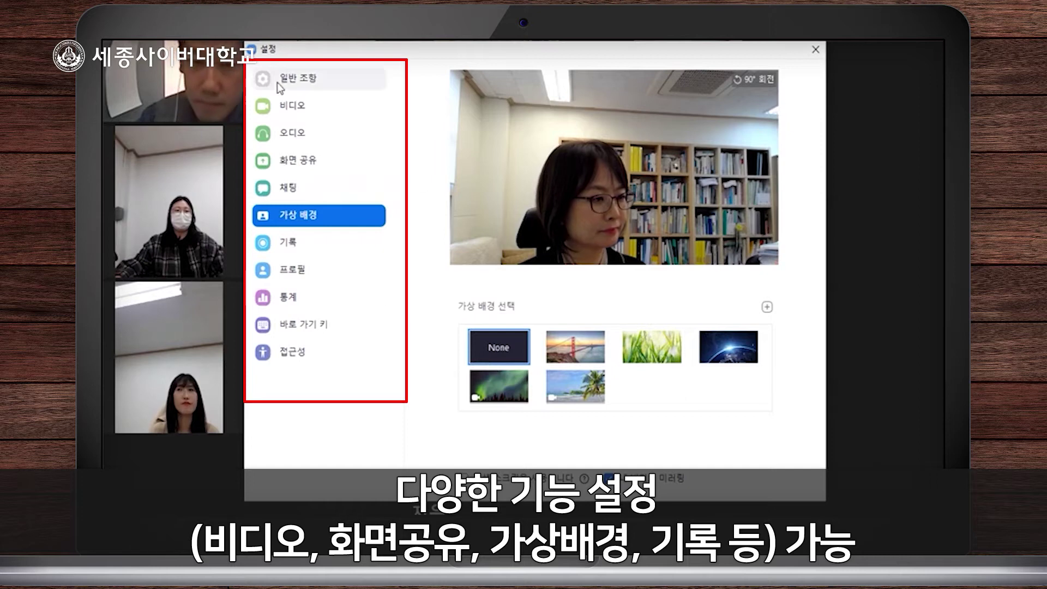
Browse the General, Video, Audio, Screen Sharing, Background, Recording and Profile settings, then try recording
click(291, 87)
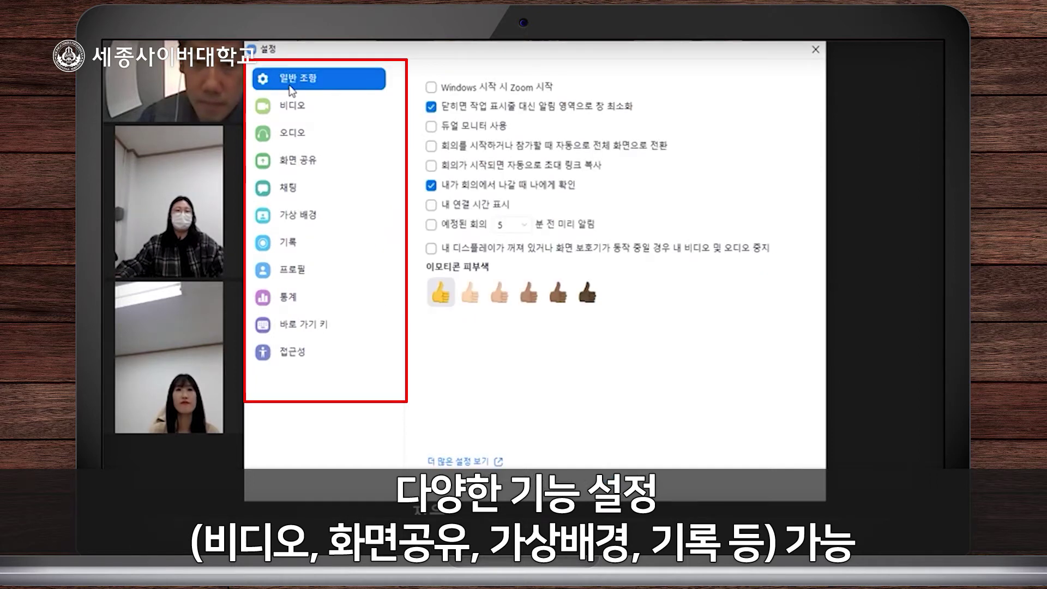
click(292, 107)
click(295, 136)
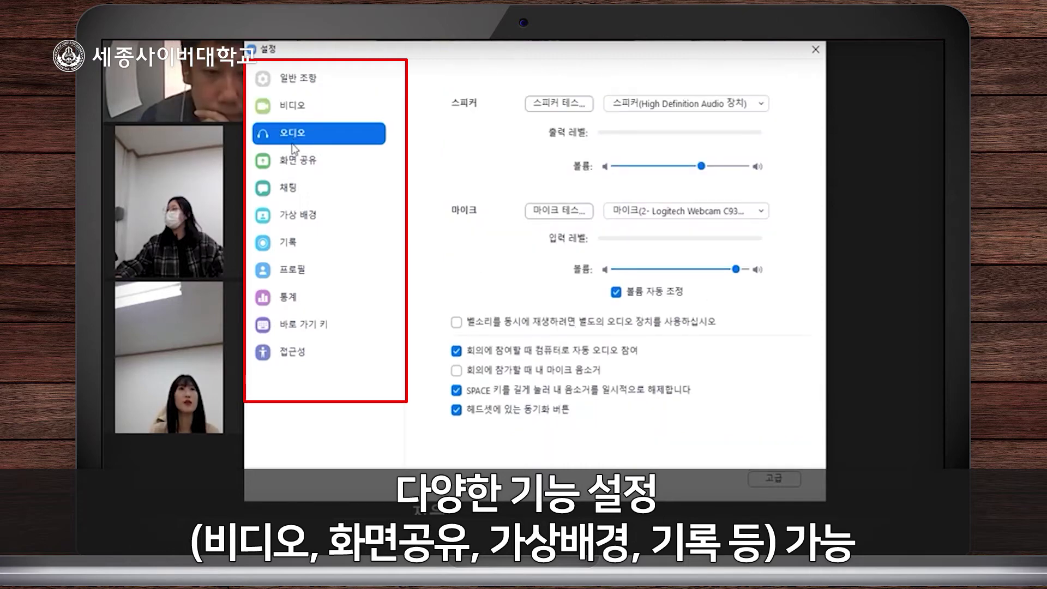
click(295, 162)
click(297, 216)
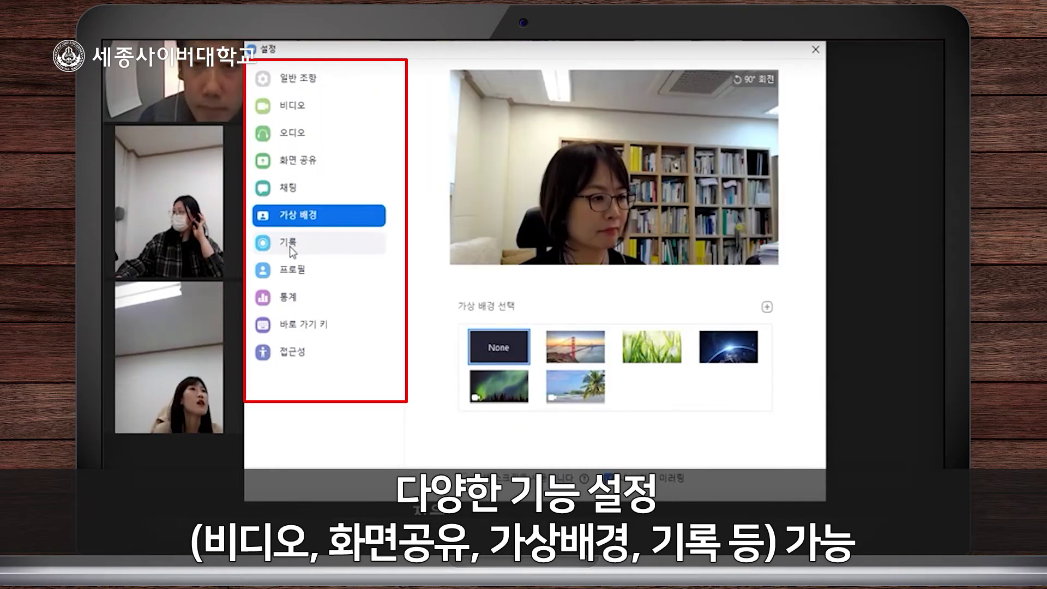
click(293, 250)
click(292, 272)
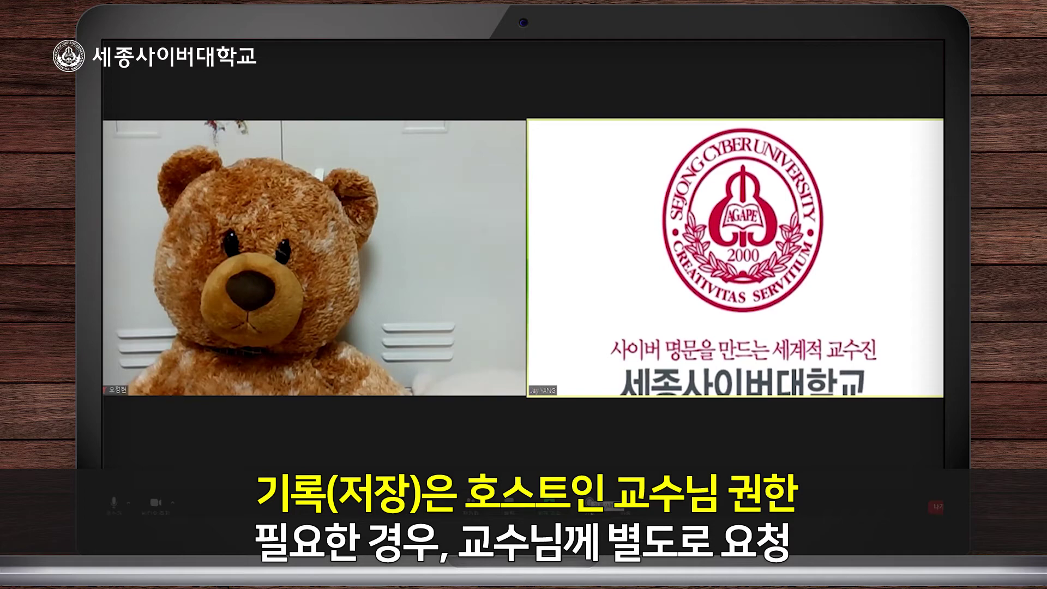
click(591, 502)
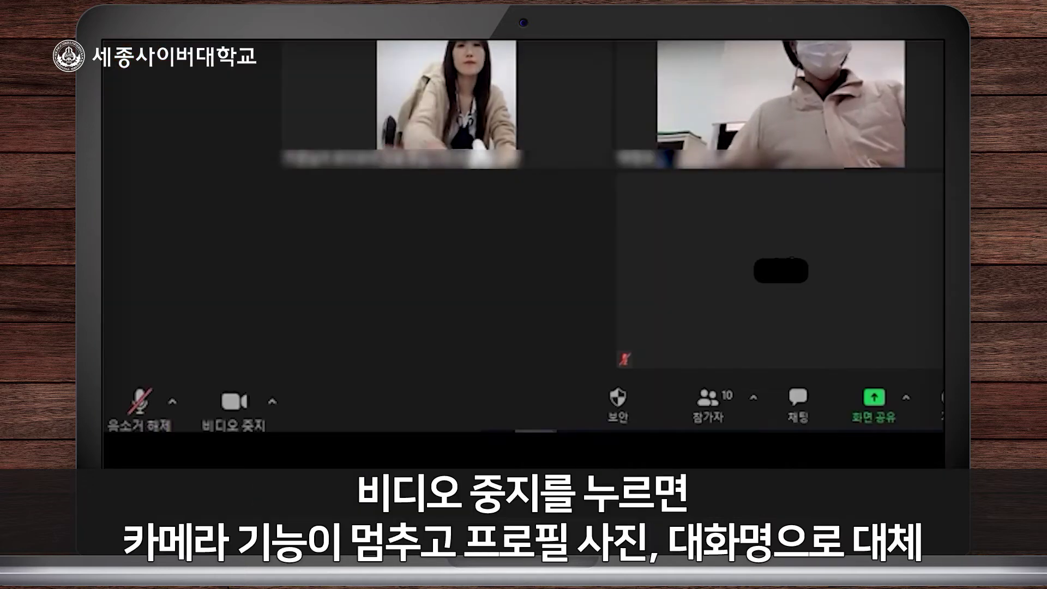
Stop your camera video with the 비디오 중지 toolbar button
click(234, 404)
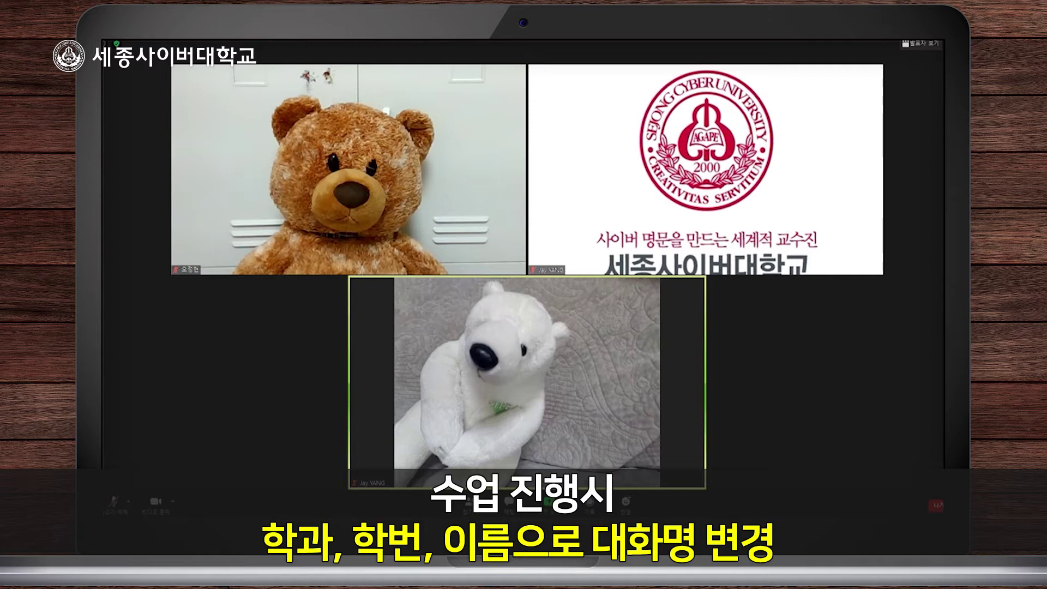
Rename yourself from your video tile's menu to '바리스타 소믈리에학과 / 학번 / your name'
mouse_move(880, 153)
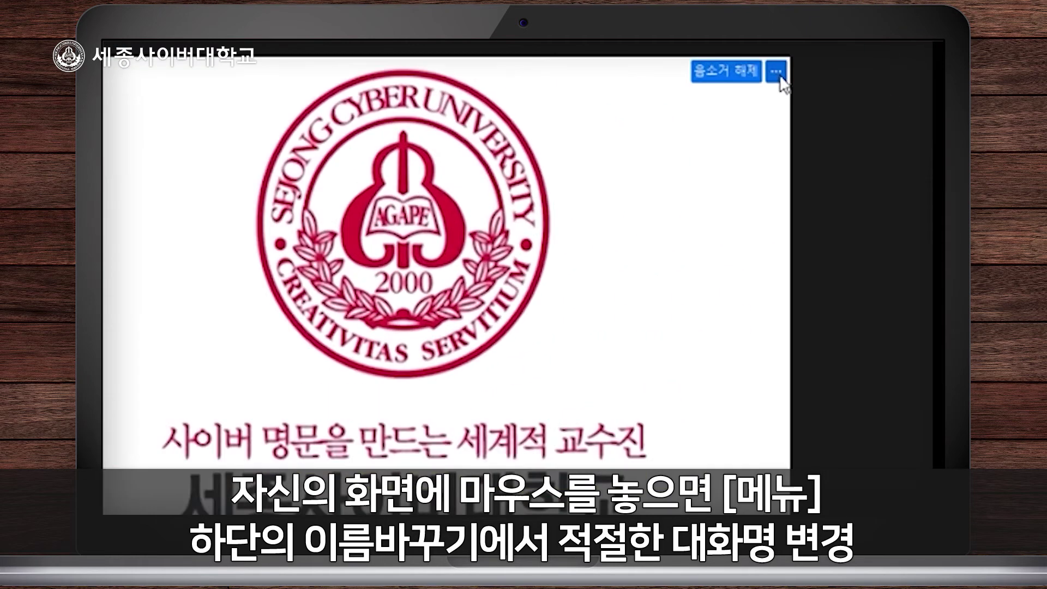
click(780, 78)
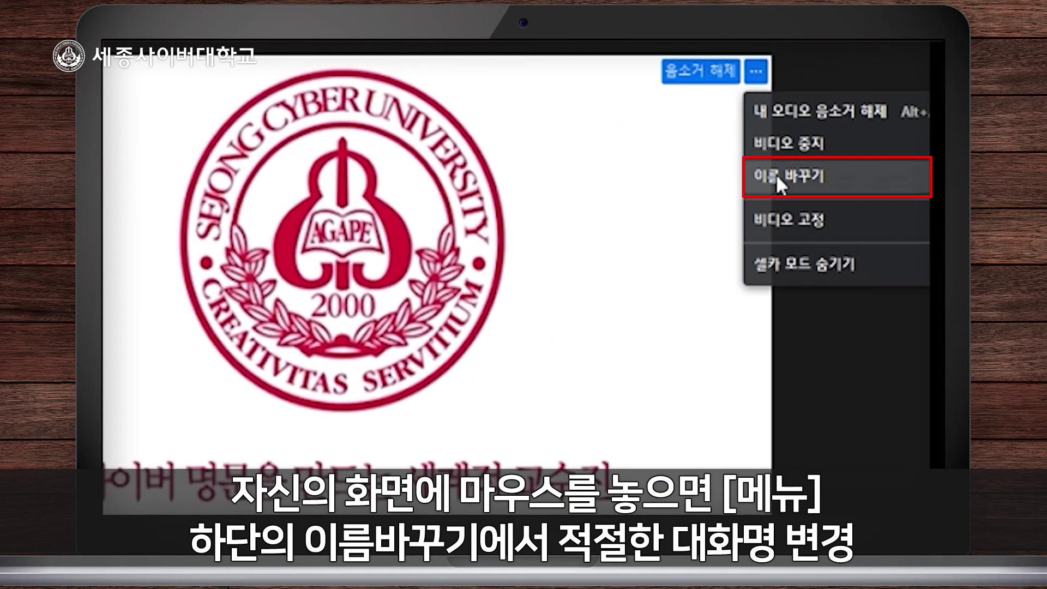
click(777, 174)
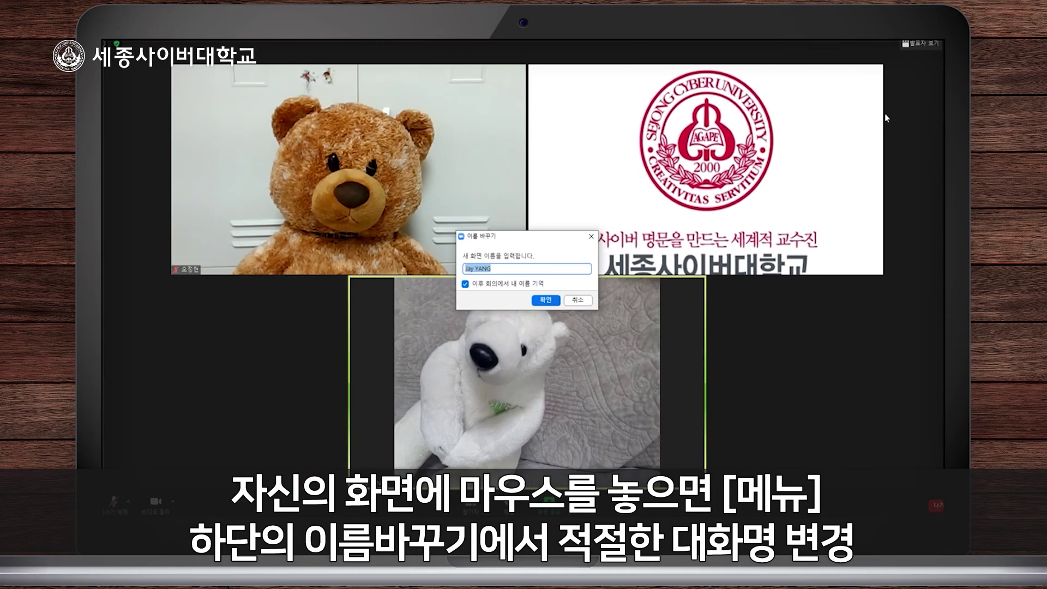
text(바리스타 소믈ㄹ리에학과  / 학번 / 홍길ㄷ)
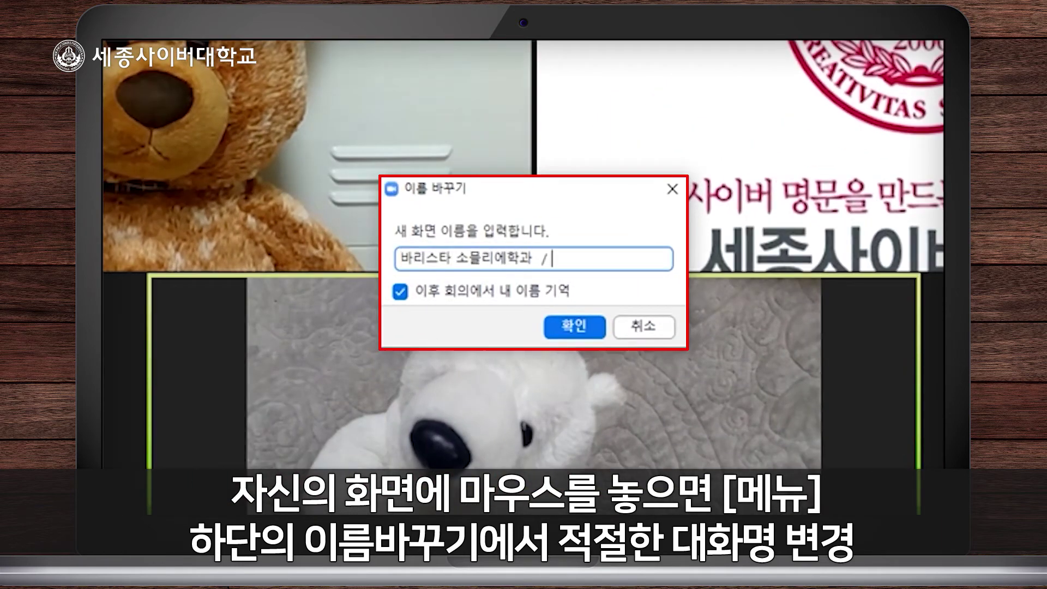
text(ㅗㅇ)
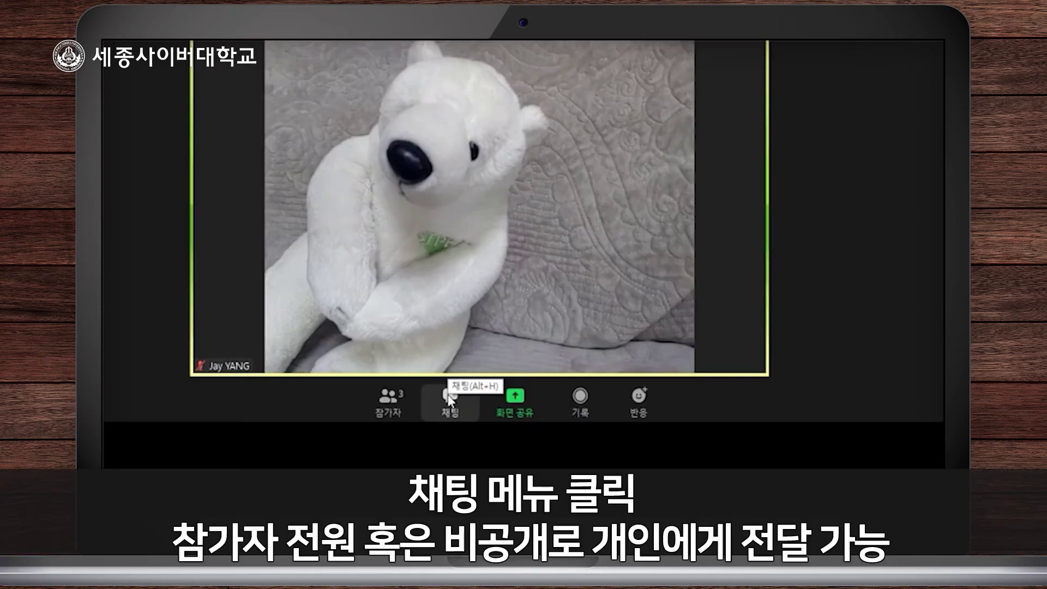
In chat, switch the recipient from 모두 to one participant privately and type 안녕하세요
click(450, 400)
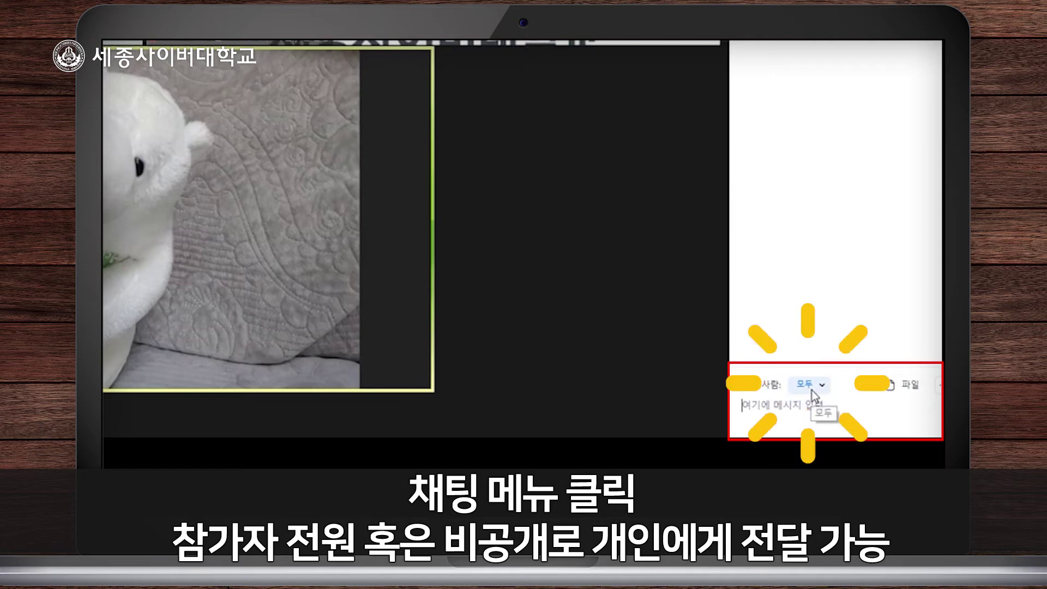
click(813, 390)
click(829, 335)
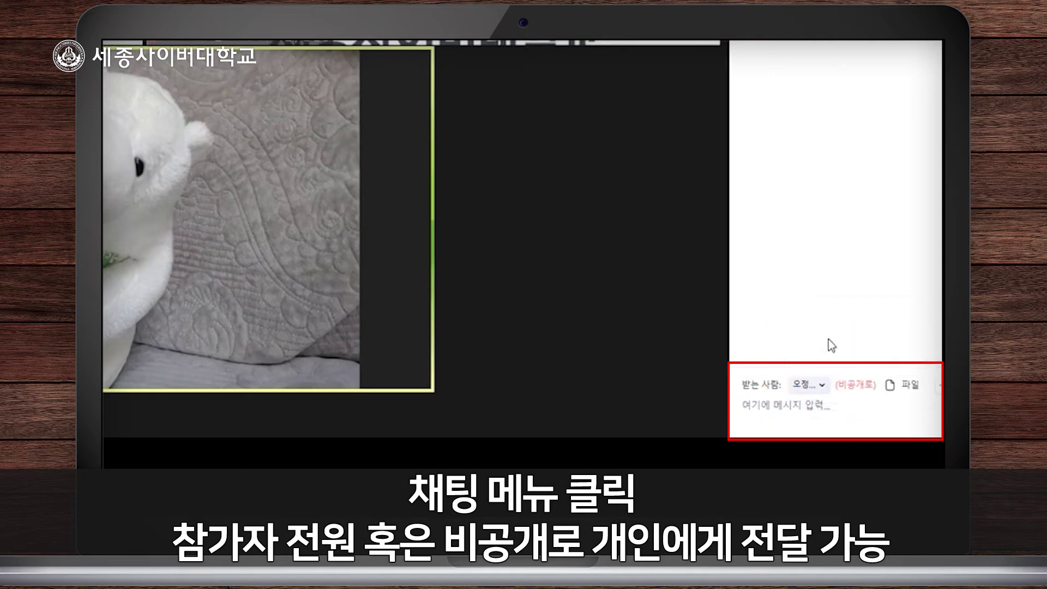
text(안녕하세요)
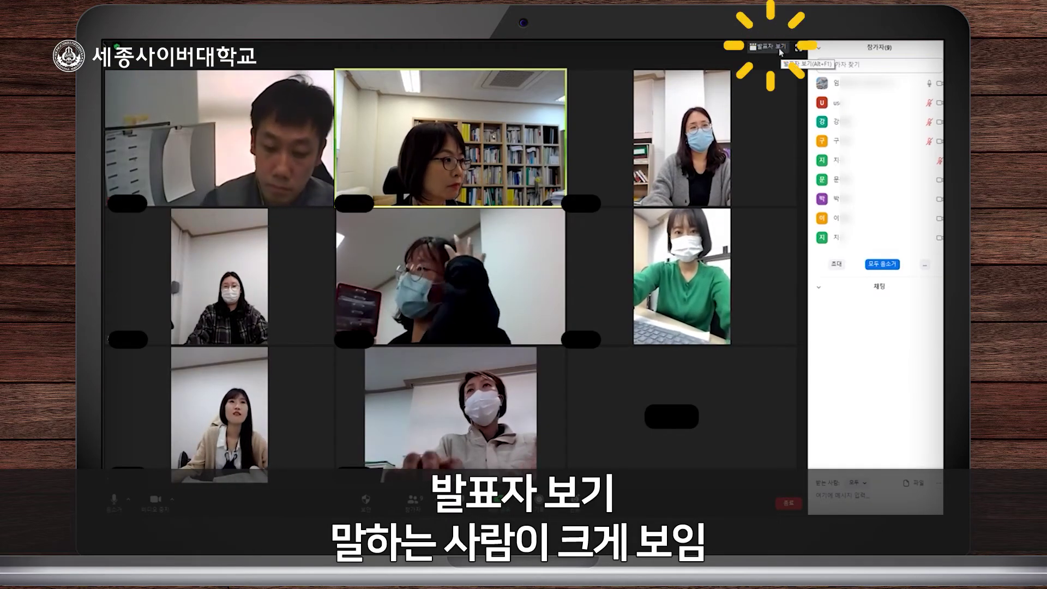
Switch to Speaker View, page through the thumbnail strip, return to Gallery View, then choose 나가기
click(780, 53)
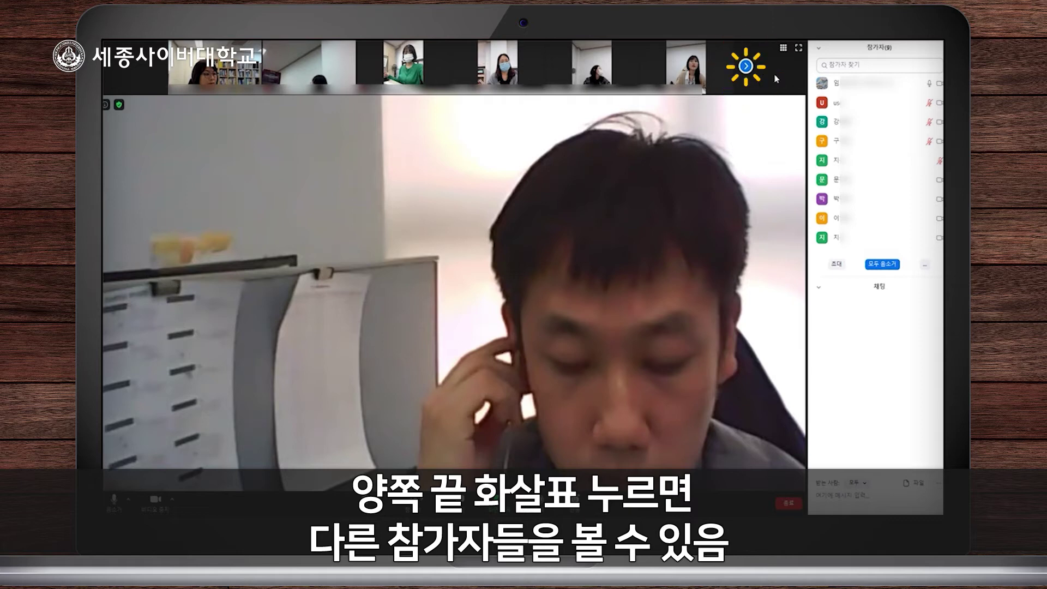
click(746, 68)
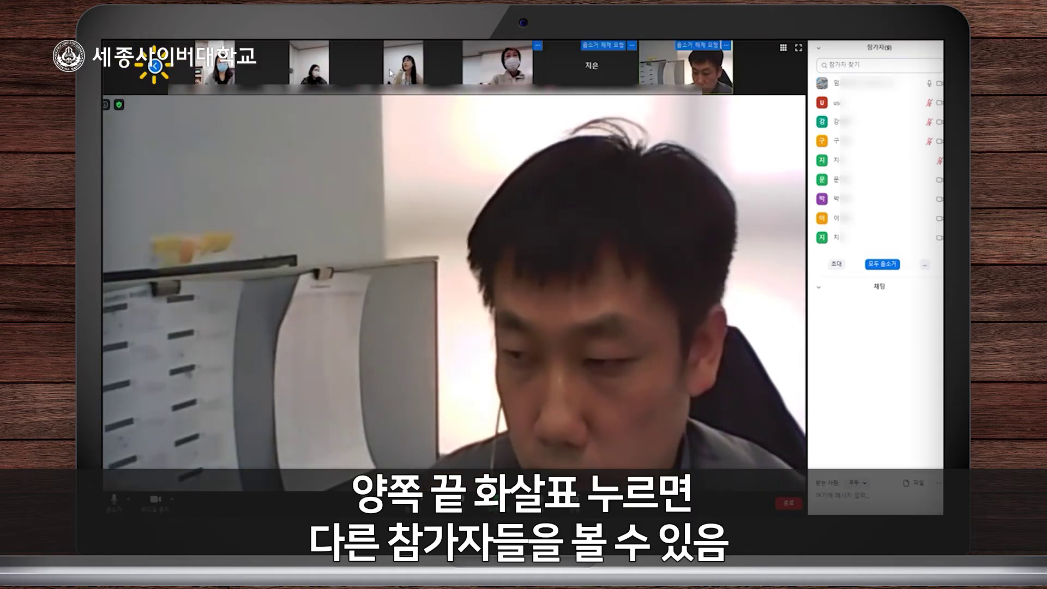
click(155, 67)
mouse_move(829, 83)
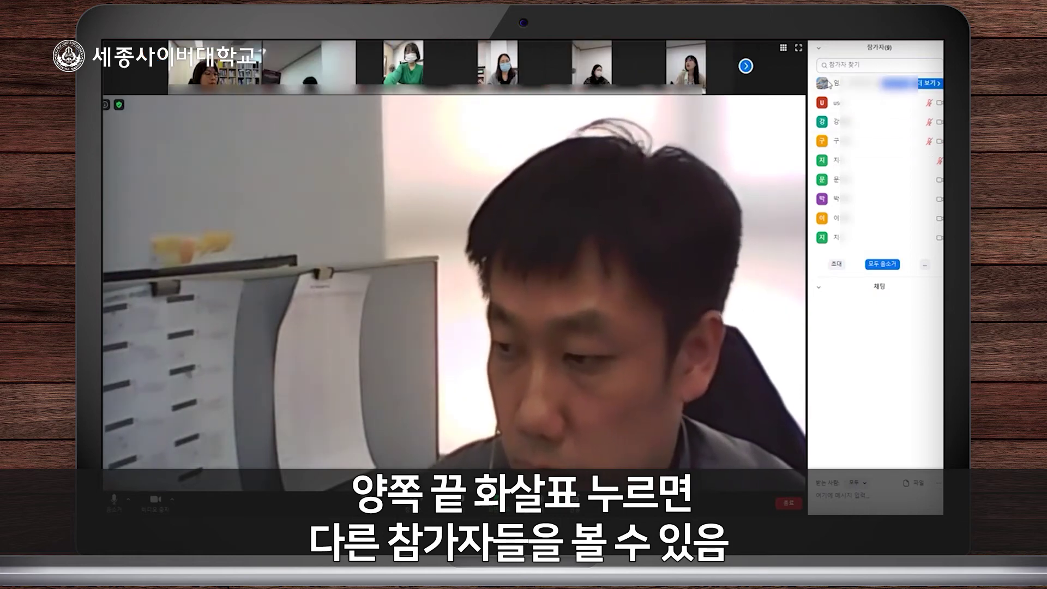
click(786, 52)
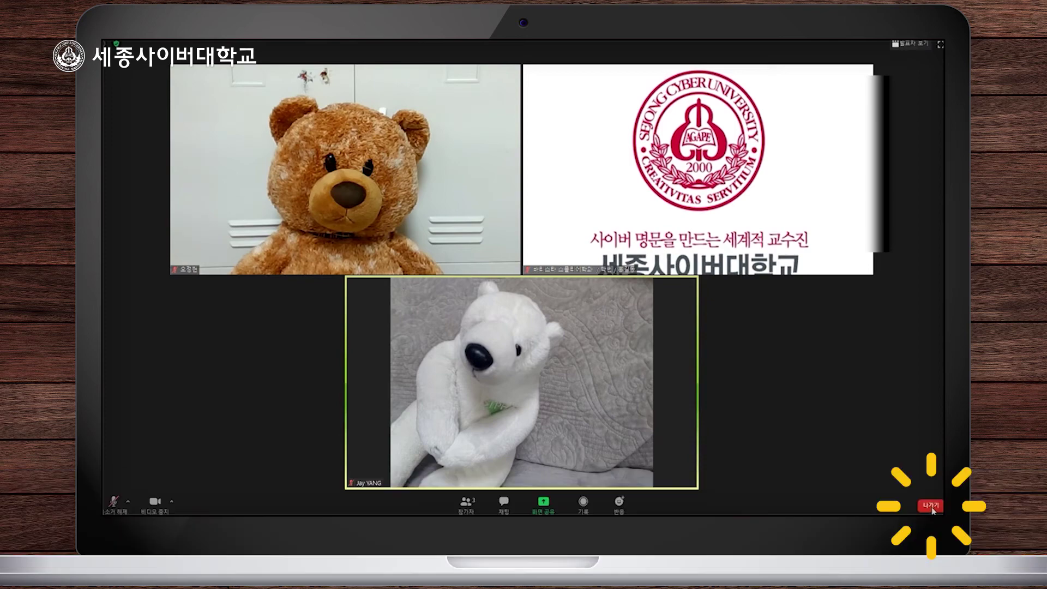
click(931, 504)
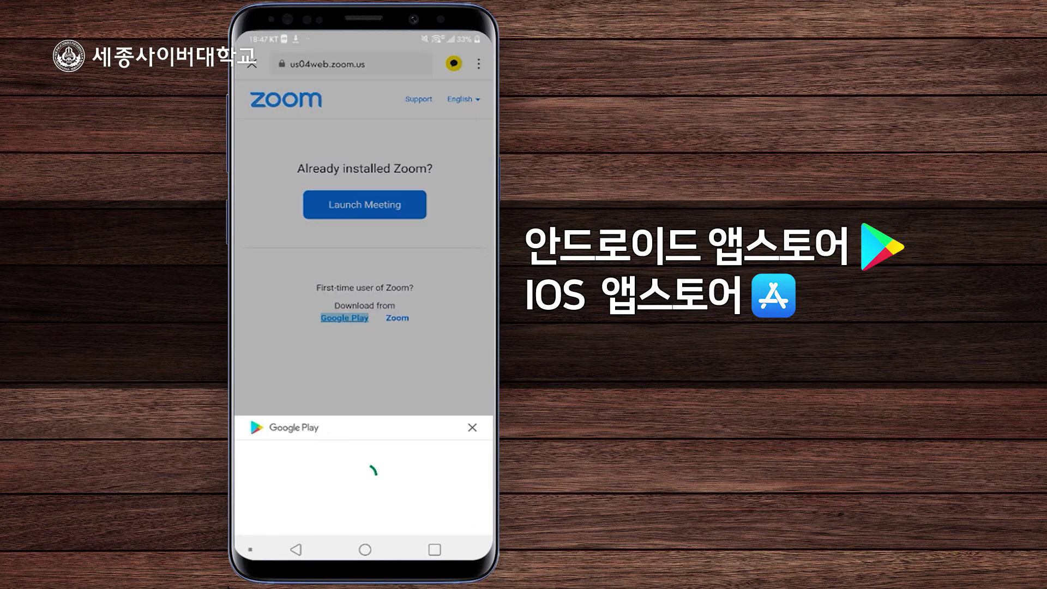
Install the Zoom app on the phone from Google Play to join the class
click(424, 367)
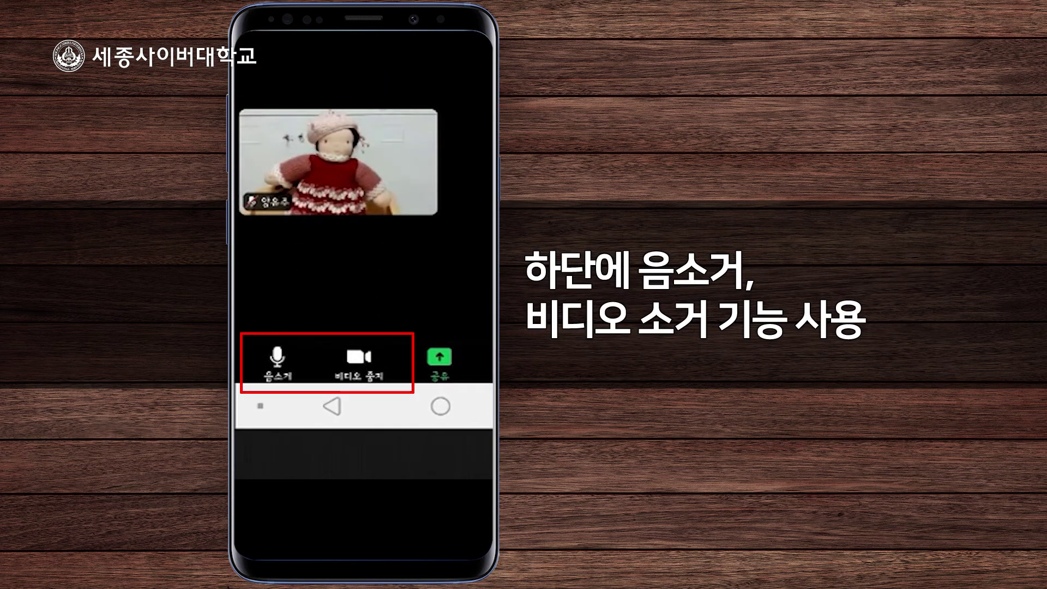
Bring back the meeting toolbar, then mute the microphone (음소거) and stop video (비디오 중지)
click(278, 362)
click(277, 363)
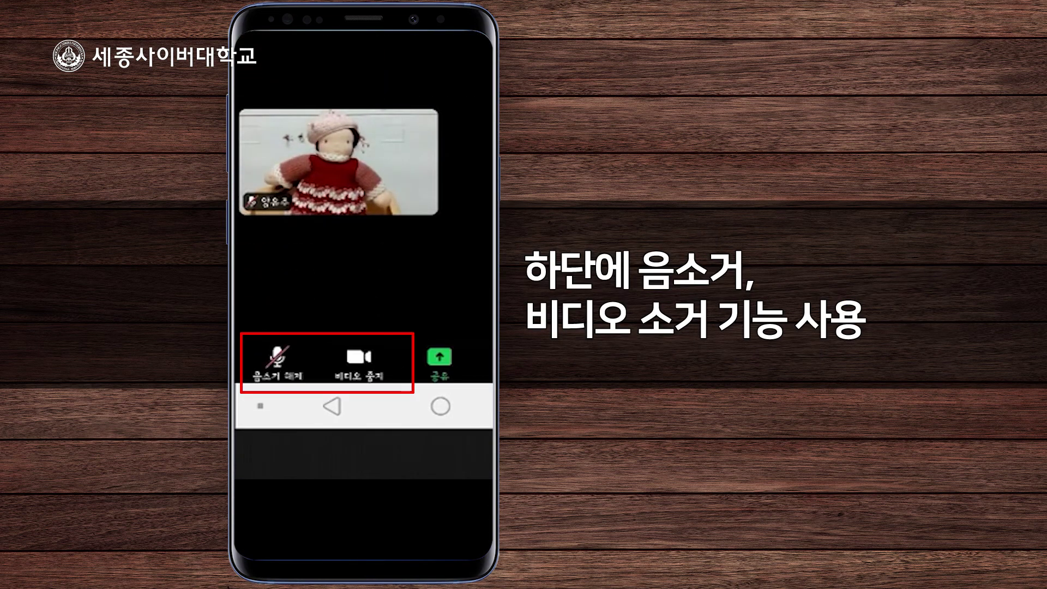
click(359, 362)
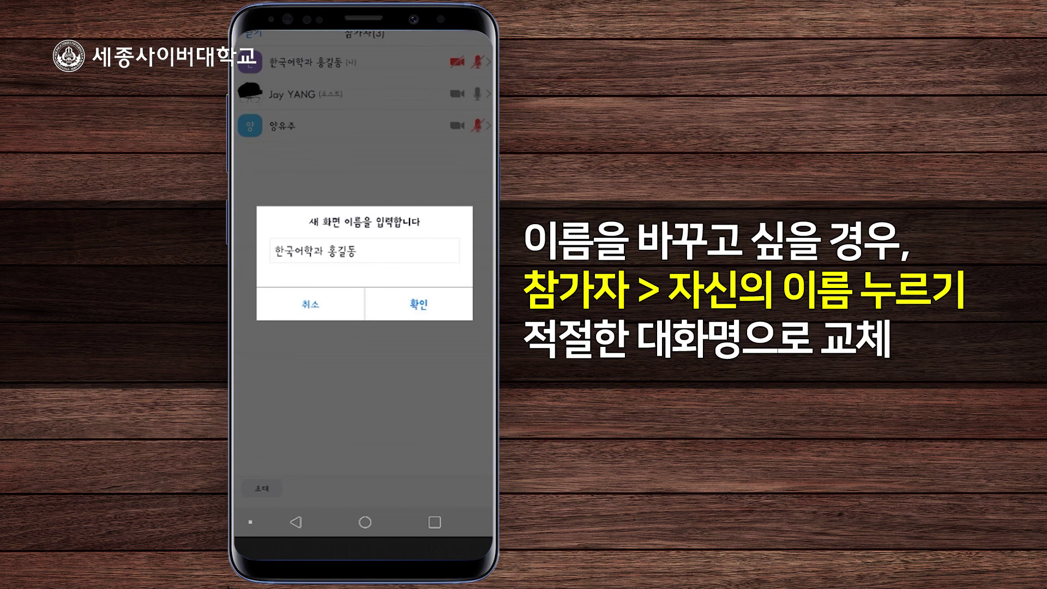
Rename yourself by inserting your student number before the name and confirm with 확인
click(360, 251)
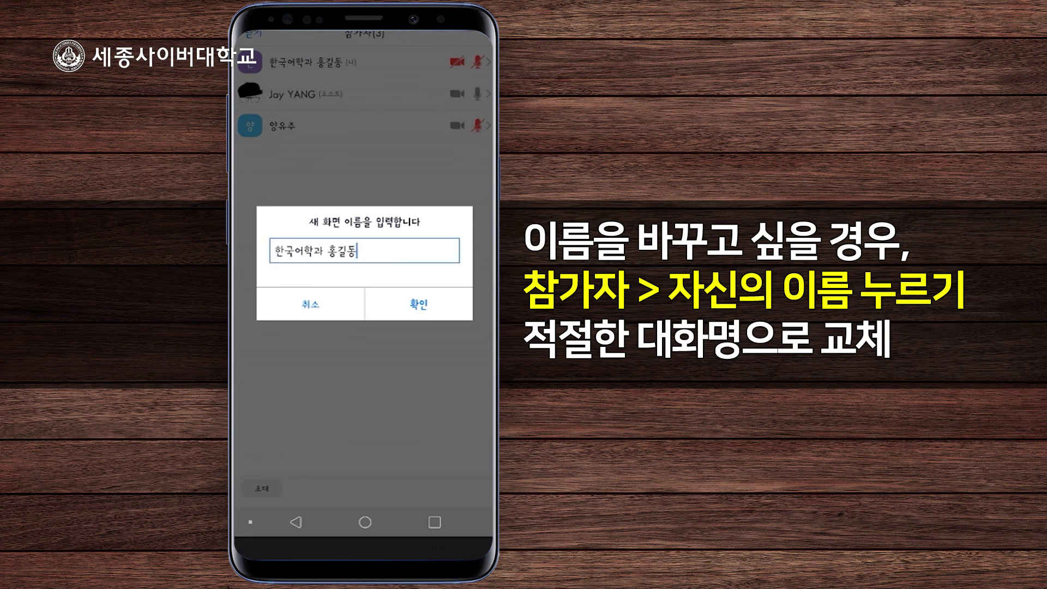
click(253, 478)
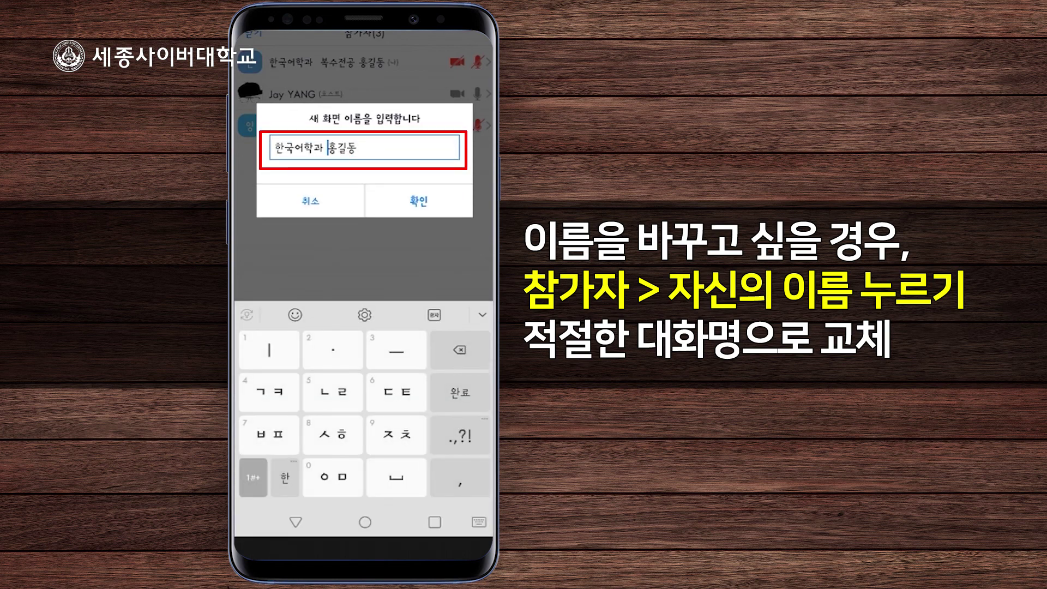
text(229307)
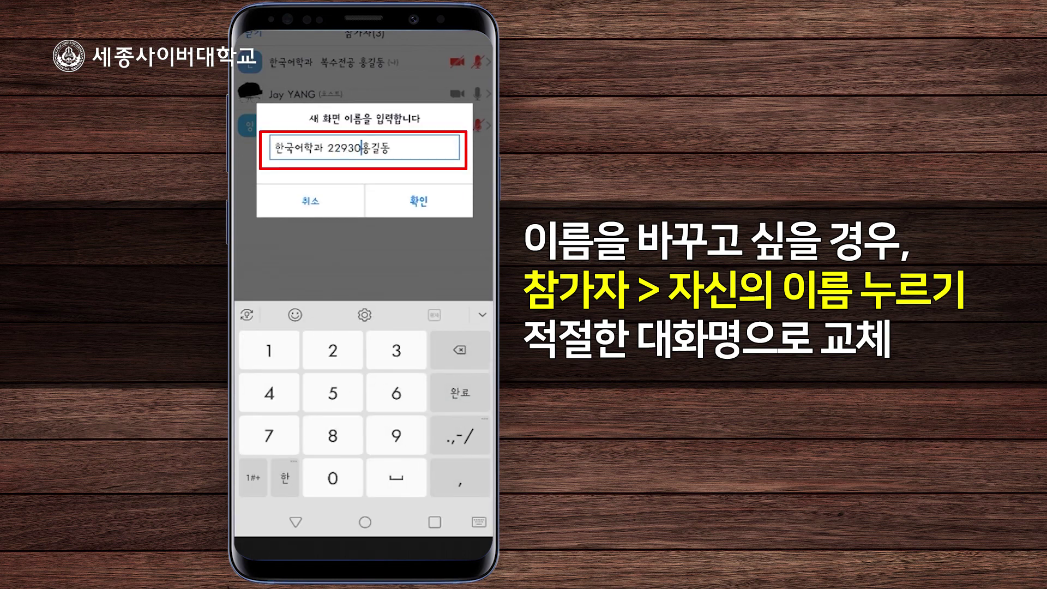
click(419, 201)
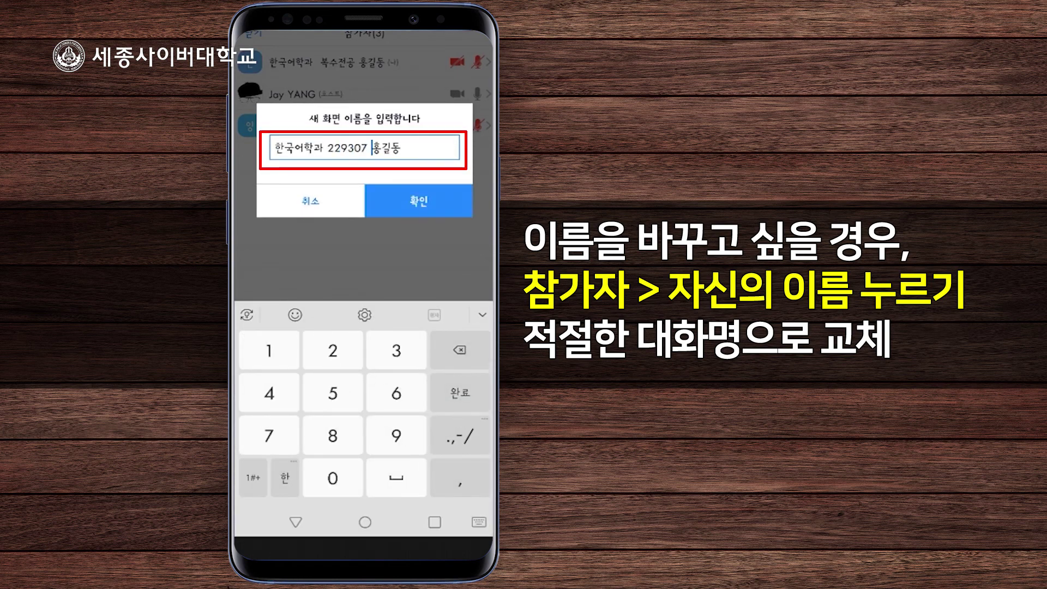